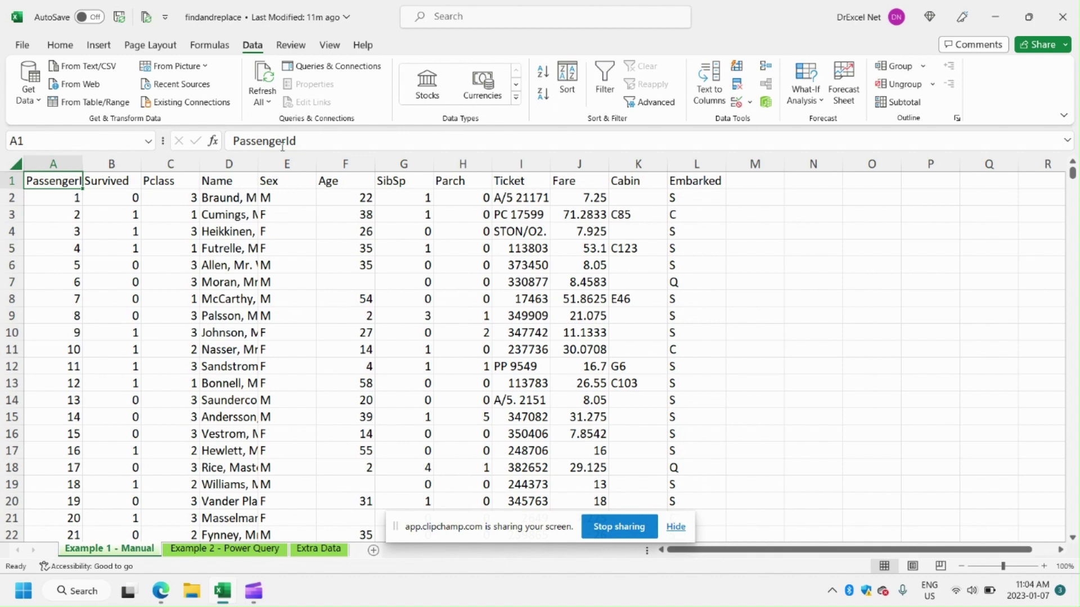
Step: Select column E, the Sex column, on the Example 1 - Manual sheet
{"action": "left_click", "coordinate": [298, 165]}
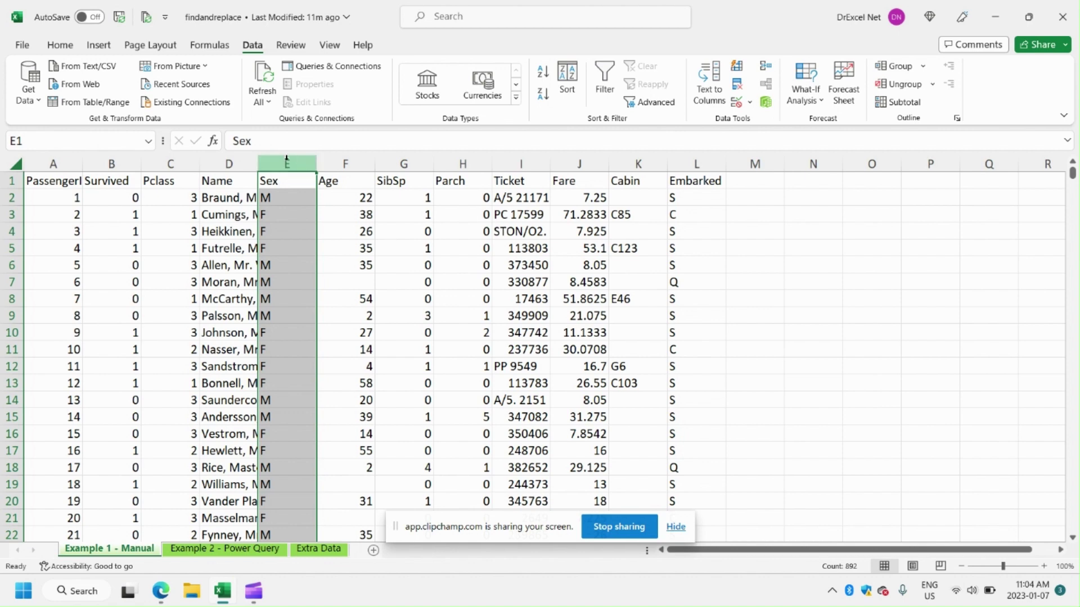
Step: Replace every M with Male in column E, making 577 replacements
{"action": "key", "text": "ctrl+f"}
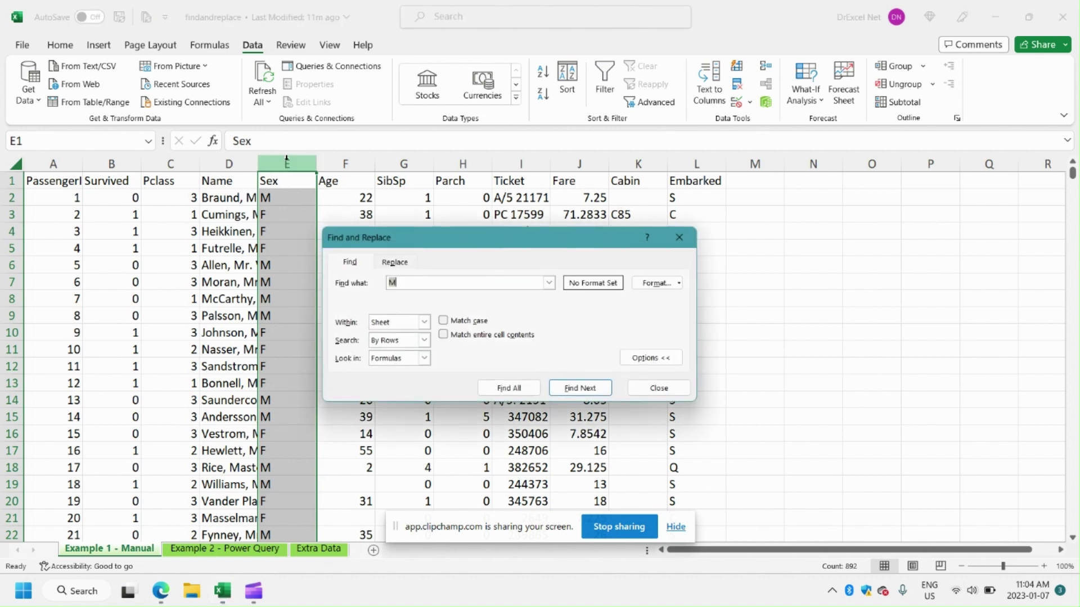
{"action": "left_click", "coordinate": [406, 262]}
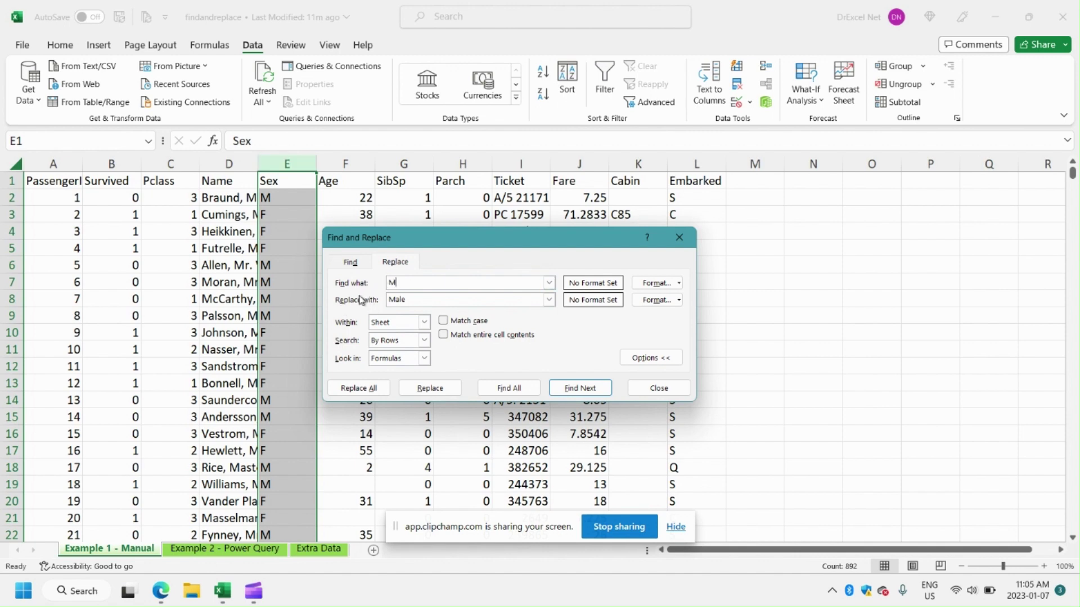
{"action": "double_click", "coordinate": [408, 304]}
{"action": "left_click", "coordinate": [406, 301]}
{"action": "left_click", "coordinate": [357, 389]}
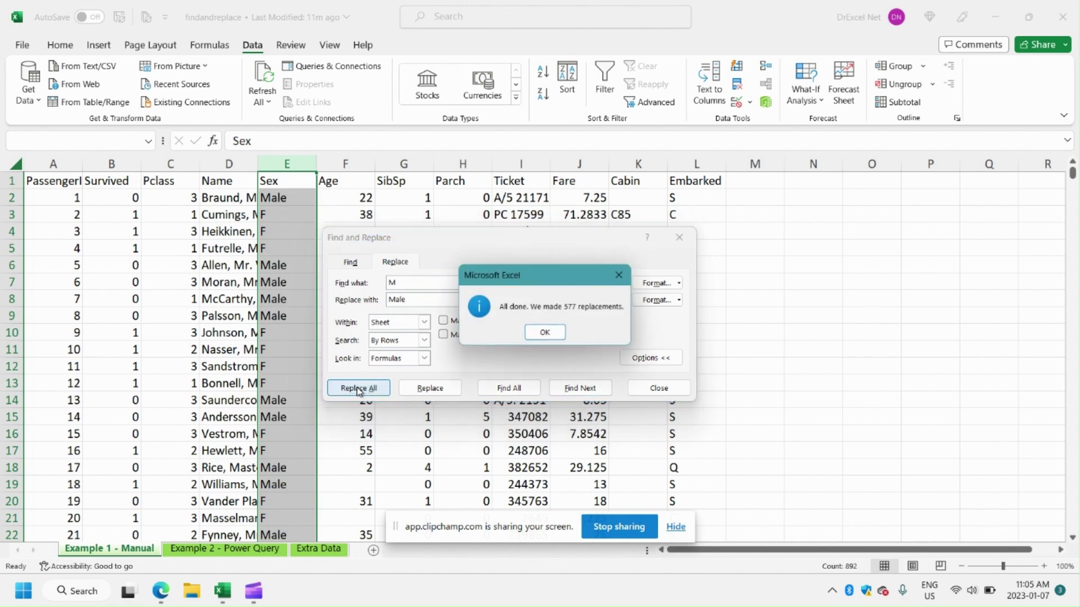
{"action": "left_click", "coordinate": [545, 333]}
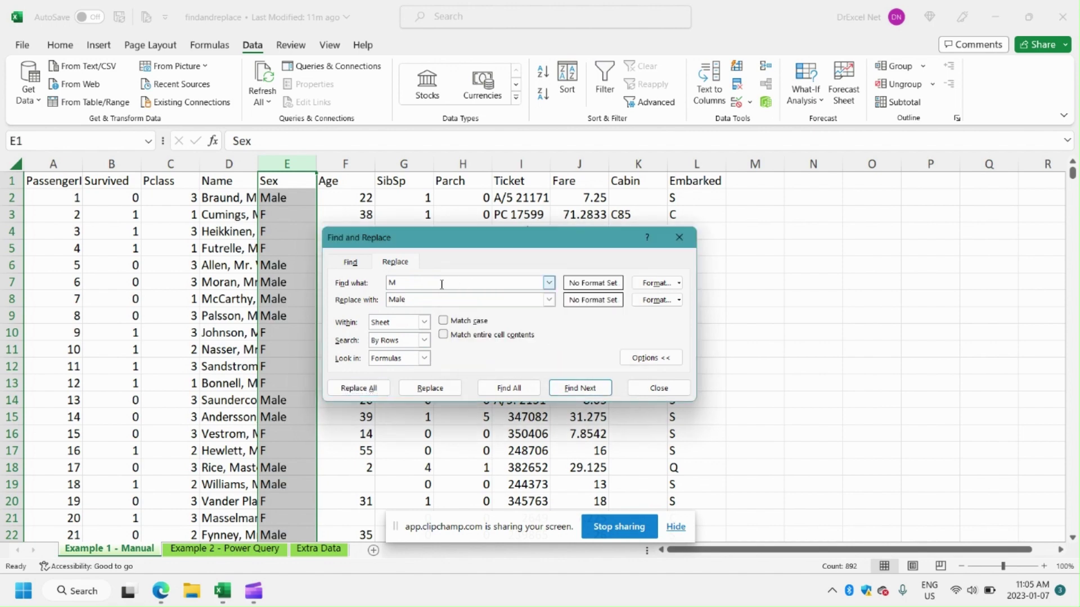
Step: Replace every F with Female in column E (314 replacements) and close the dialog
{"action": "double_click", "coordinate": [391, 283]}
{"action": "key", "text": "BackSpace"}
{"action": "left_click_drag", "start_coordinate": [430, 304], "coordinate": [387, 299]}
{"action": "type", "text": "Female"}
{"action": "left_click", "coordinate": [358, 388]}
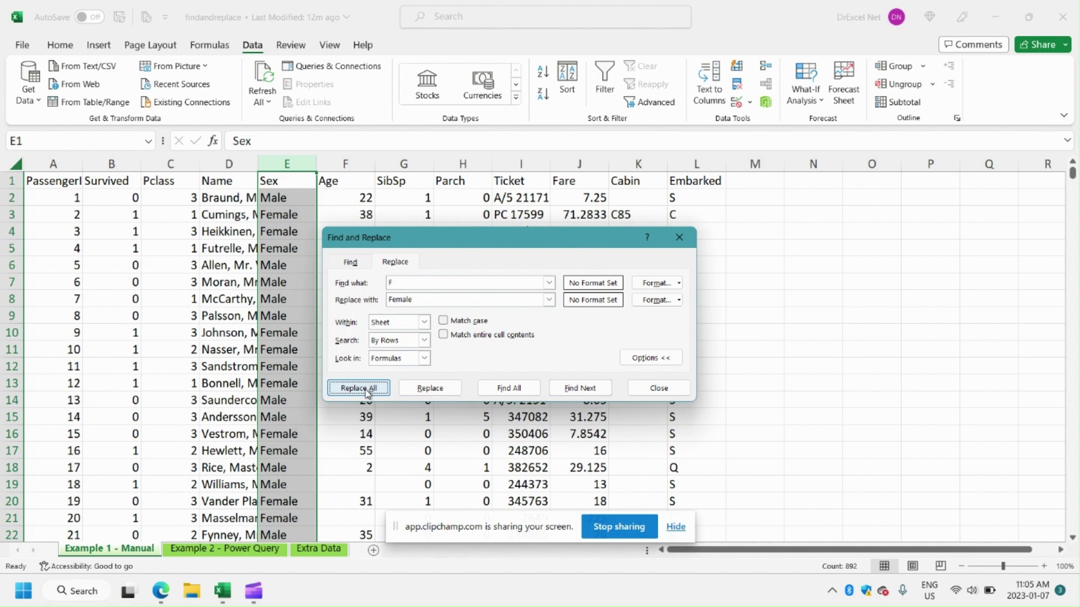
{"action": "left_click", "coordinate": [545, 332]}
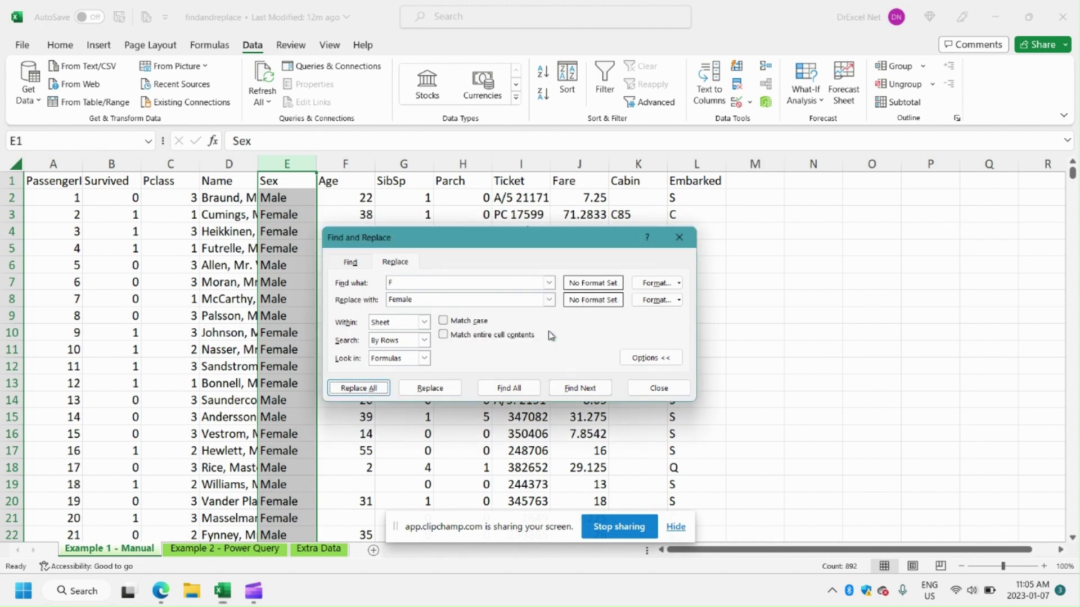
{"action": "left_click", "coordinate": [657, 392]}
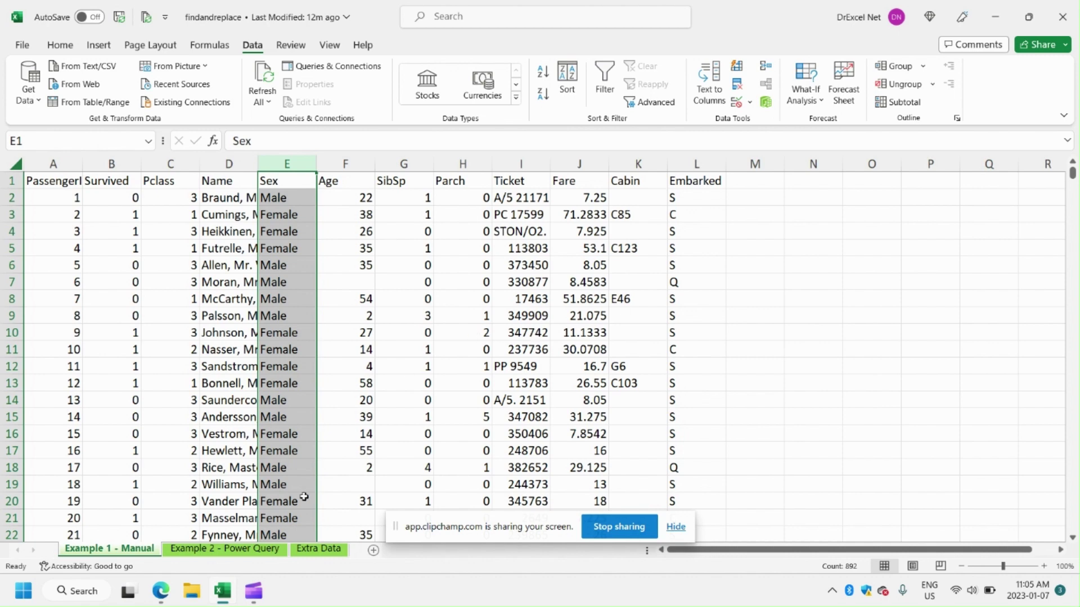
Step: Open the Example 2 - Power Query sheet, whose Sex column still holds M and F
{"action": "left_click", "coordinate": [237, 549]}
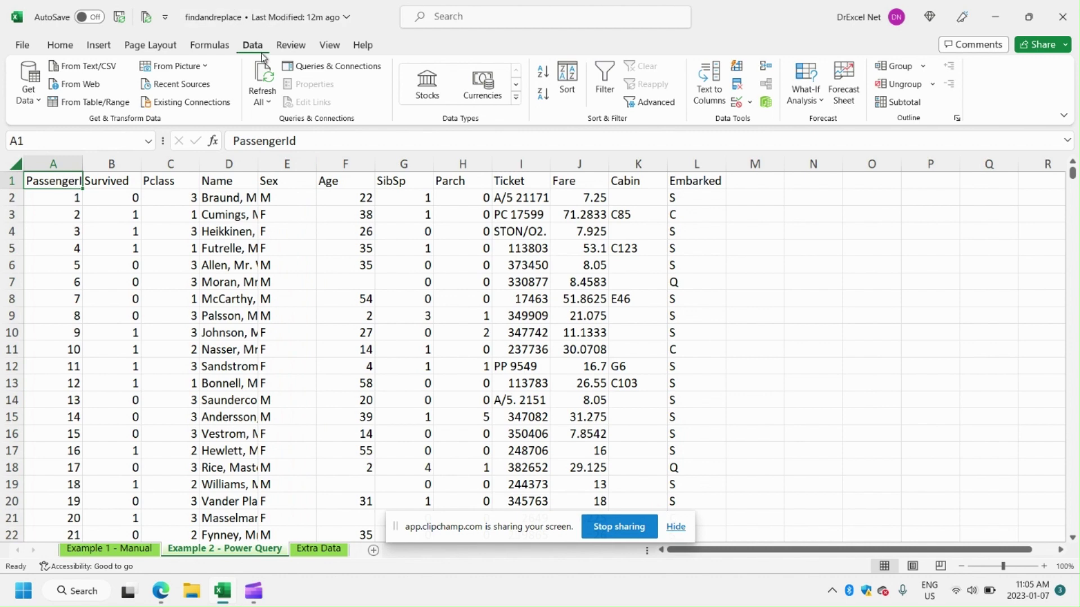
Step: Load the passenger range, with headers, into Power Query as a query named PassengerData
{"action": "left_click", "coordinate": [94, 102]}
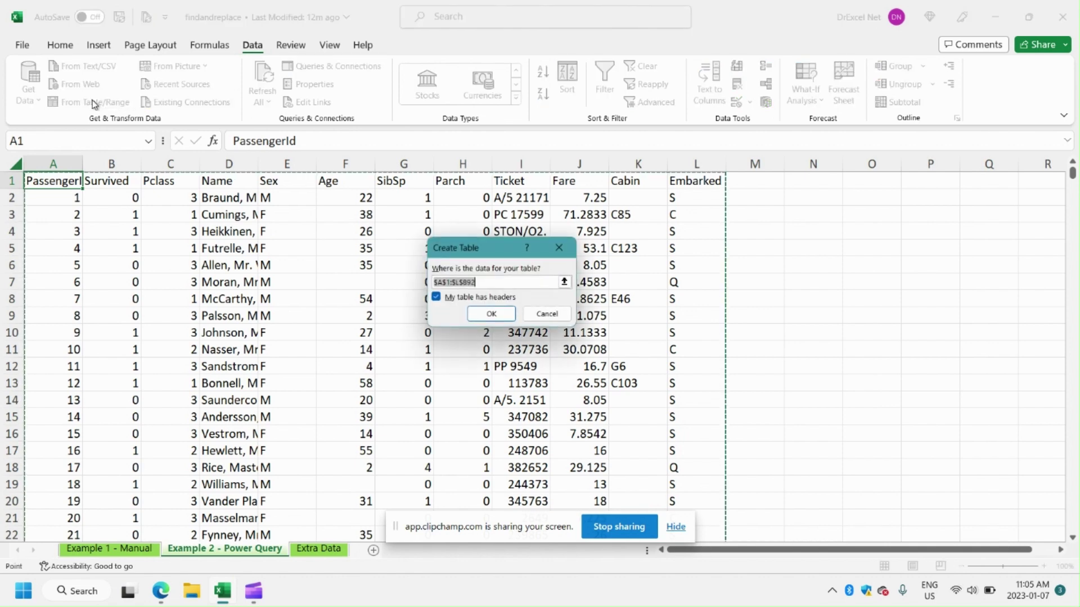
{"action": "left_click", "coordinate": [483, 313]}
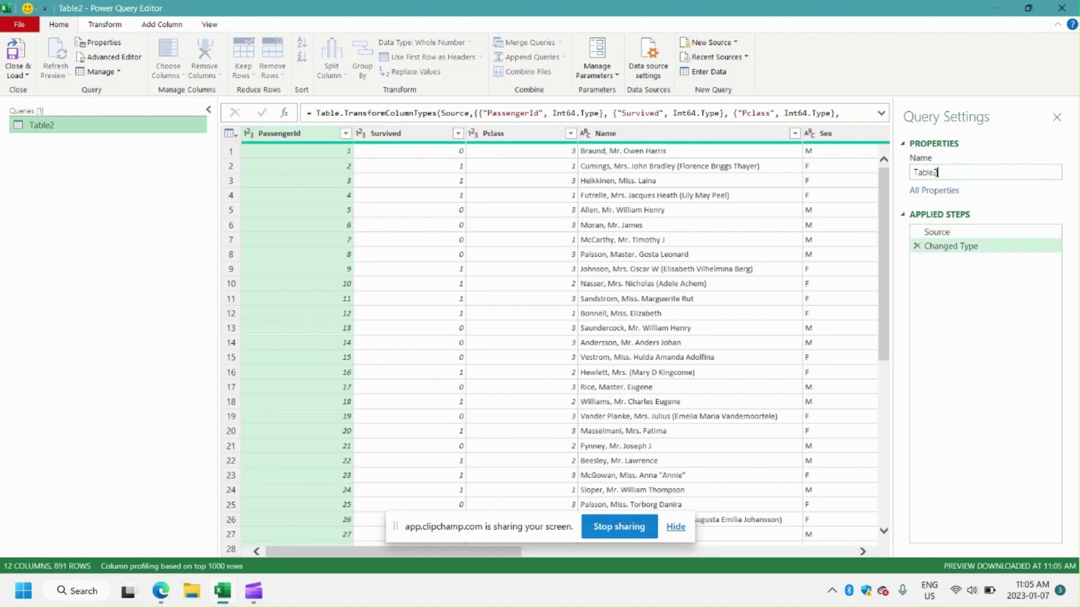
{"action": "type", "text": "PassengerData"}
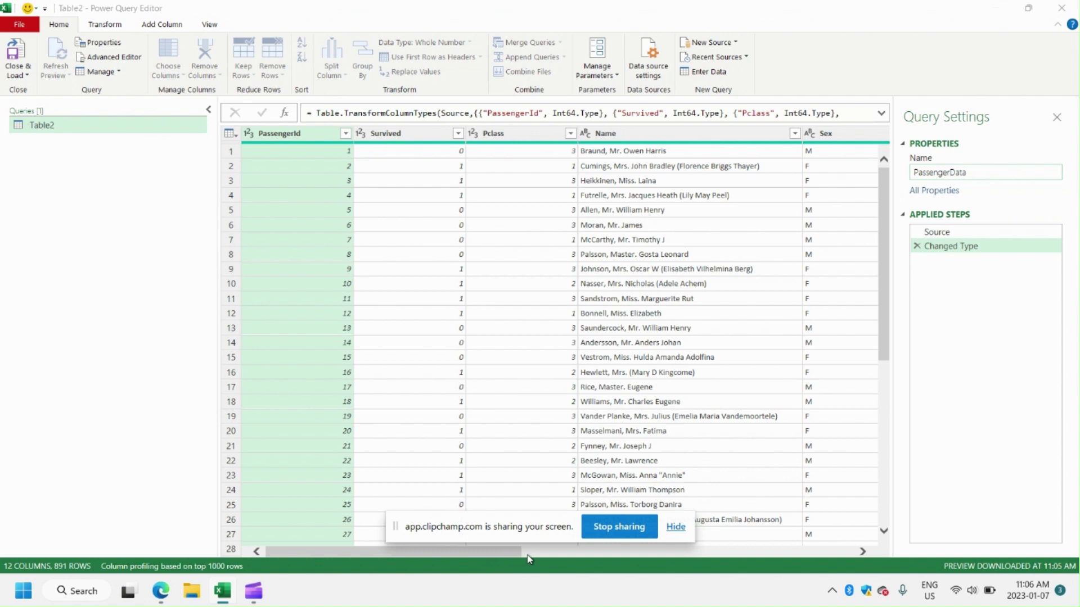
{"action": "left_click", "coordinate": [860, 554]}
{"action": "left_click", "coordinate": [862, 553]}
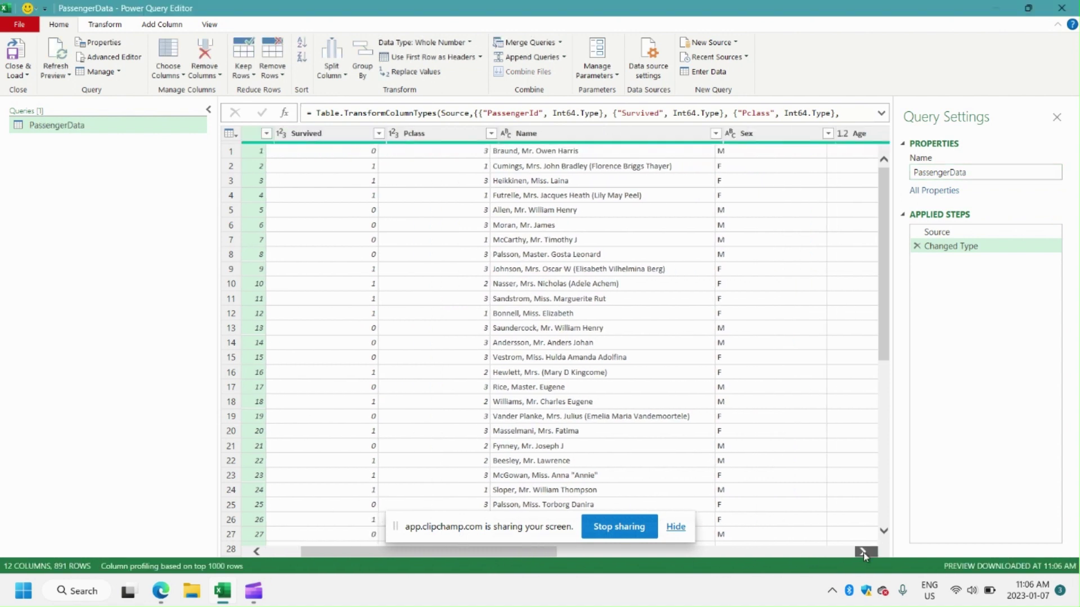
{"action": "left_click", "coordinate": [862, 554]}
{"action": "left_click", "coordinate": [861, 554]}
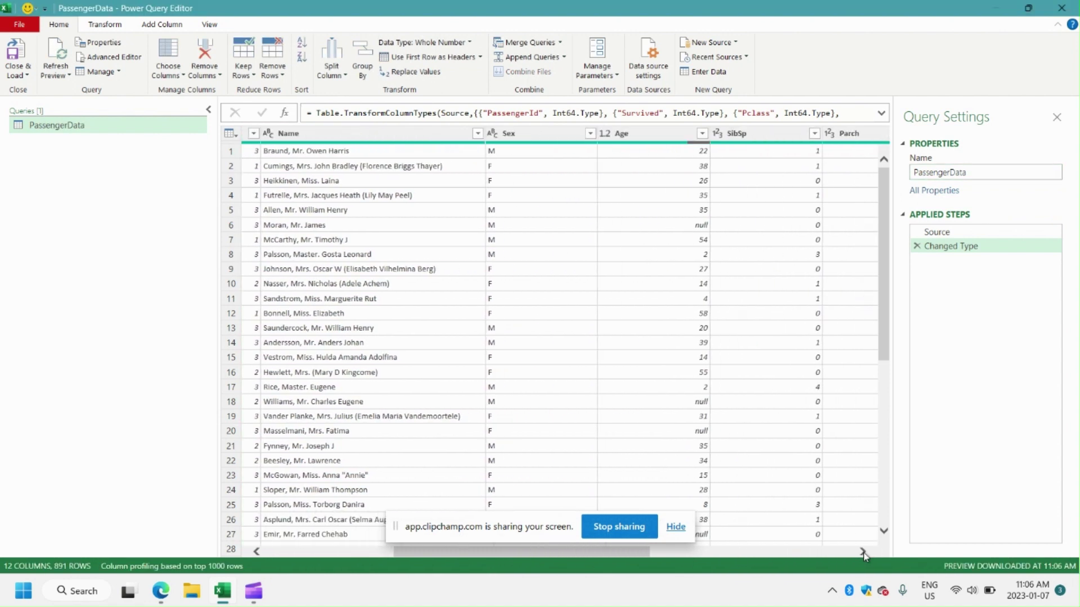
Step: Add a Replace Values step in the Sex column changing M to Male
{"action": "left_click", "coordinate": [539, 133]}
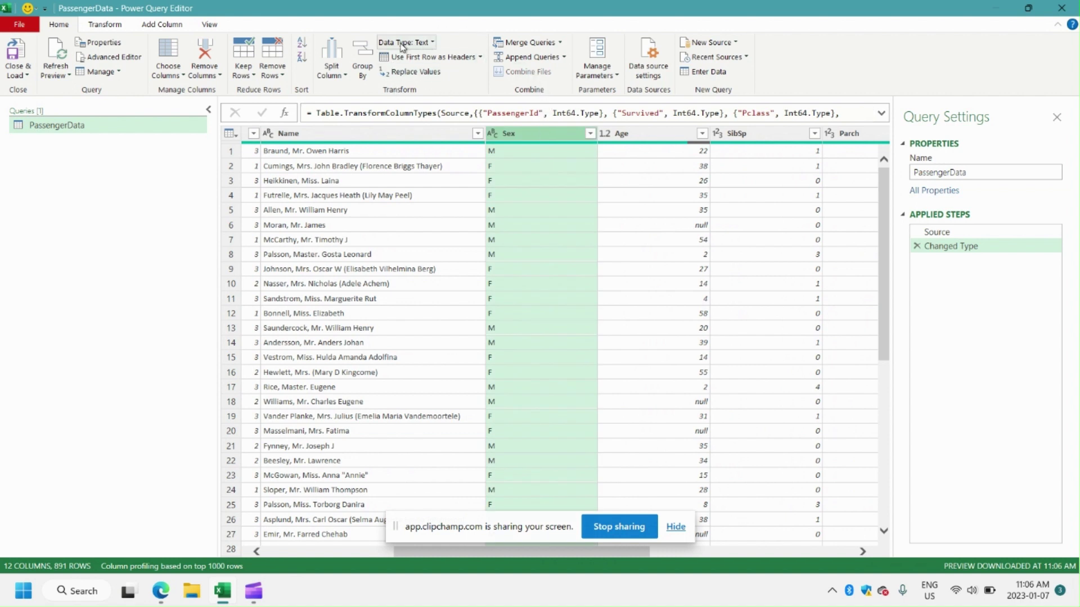
{"action": "left_click", "coordinate": [416, 74]}
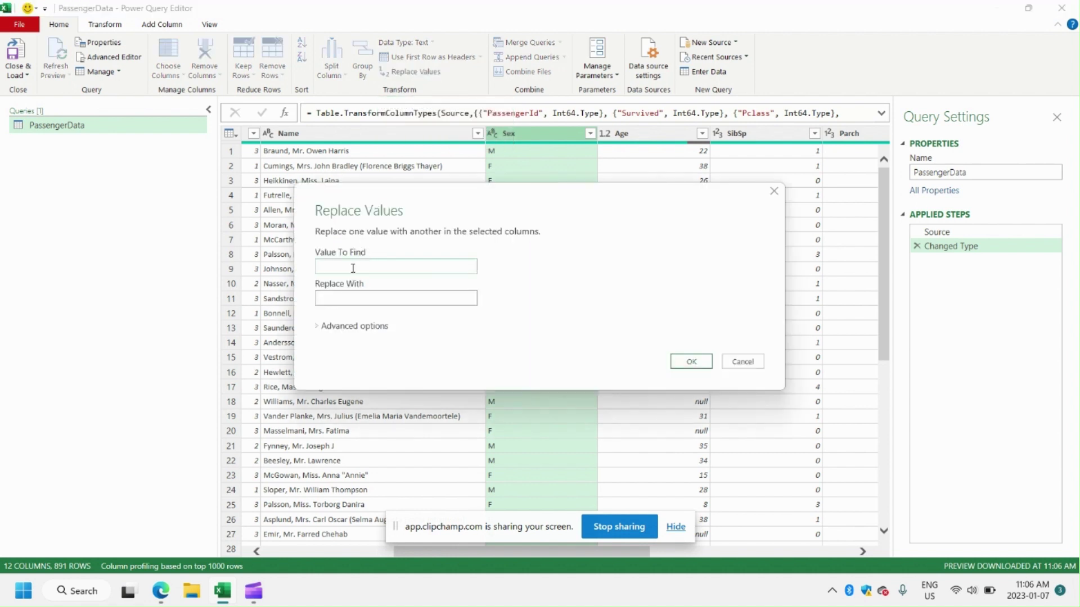
{"action": "type", "text": "M"}
{"action": "left_click", "coordinate": [348, 295]}
{"action": "type", "text": "Male"}
{"action": "left_click", "coordinate": [687, 361]}
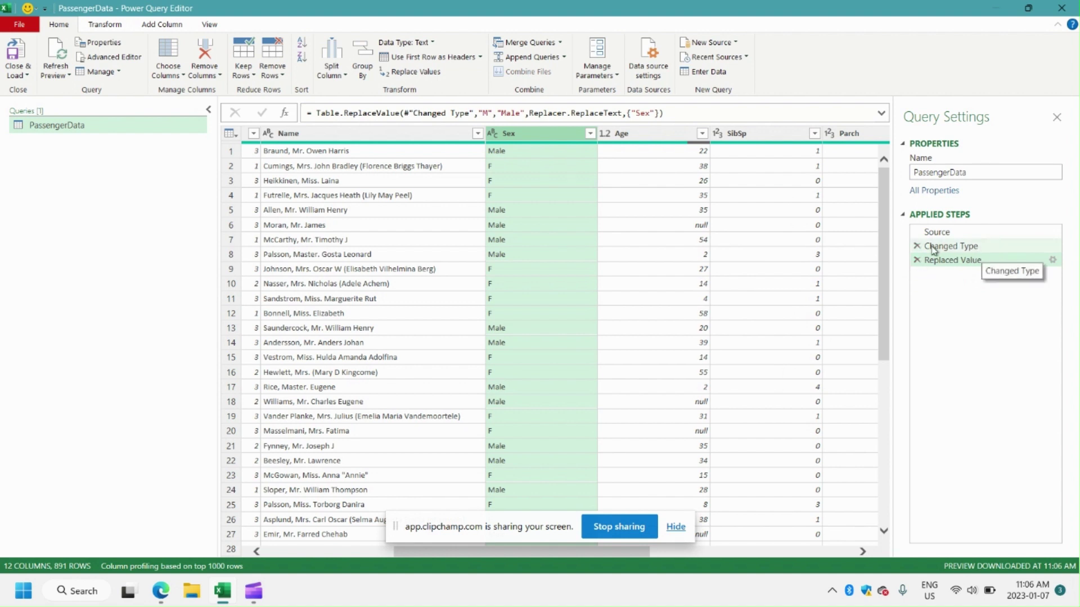
Step: Add a second Replace Values step in the Sex column changing F to Female
{"action": "left_click", "coordinate": [416, 72]}
{"action": "type", "text": "F"}
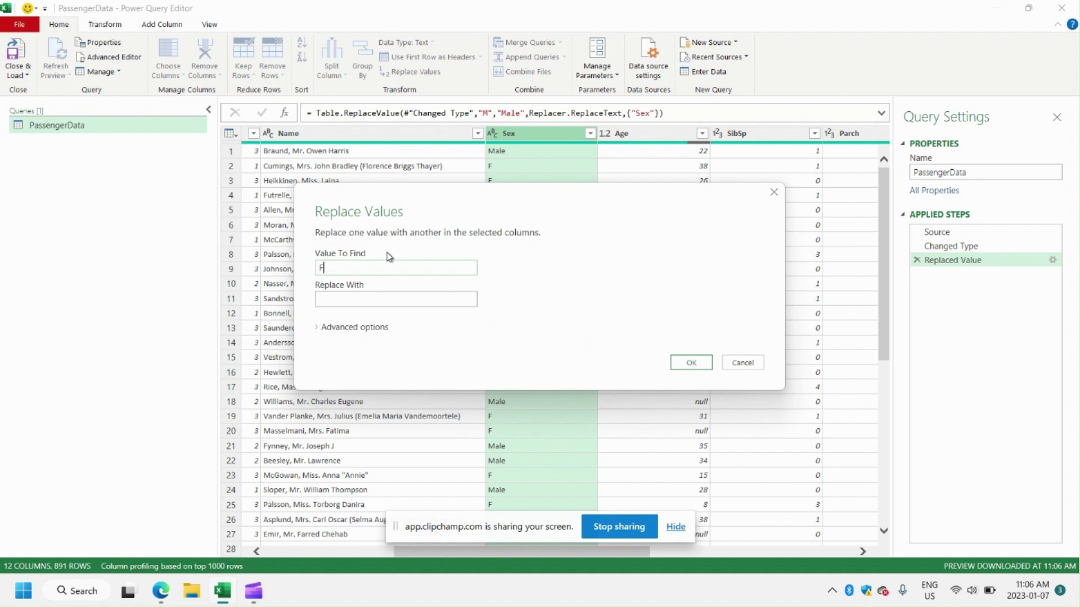
{"action": "left_click", "coordinate": [349, 294]}
{"action": "type", "text": "Female"}
{"action": "left_click", "coordinate": [695, 367]}
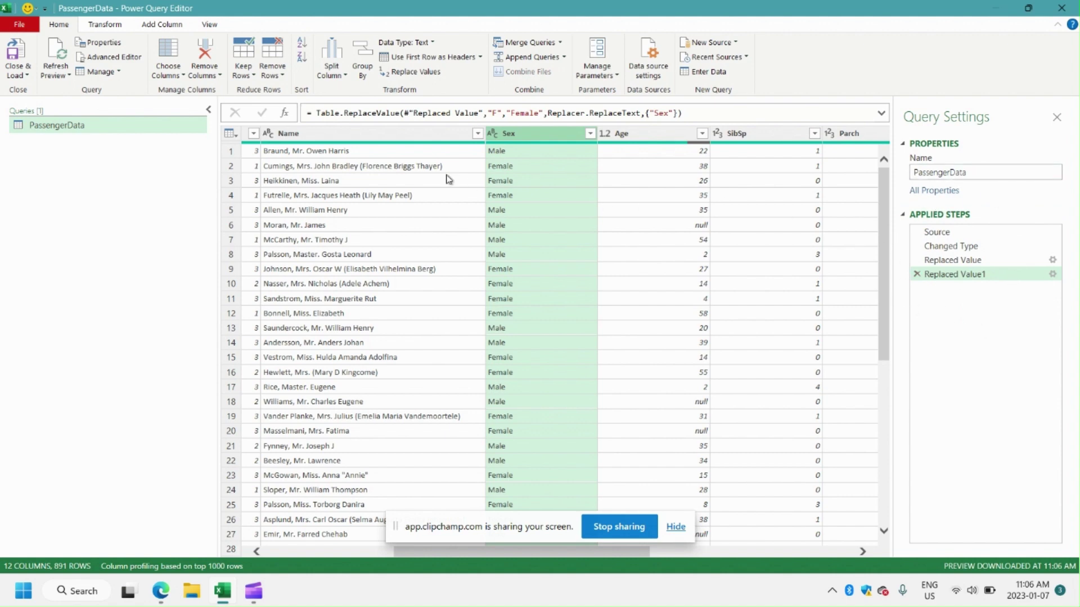
Step: Close & Load the PassengerData query into a new sheet of the workbook
{"action": "left_click", "coordinate": [18, 52]}
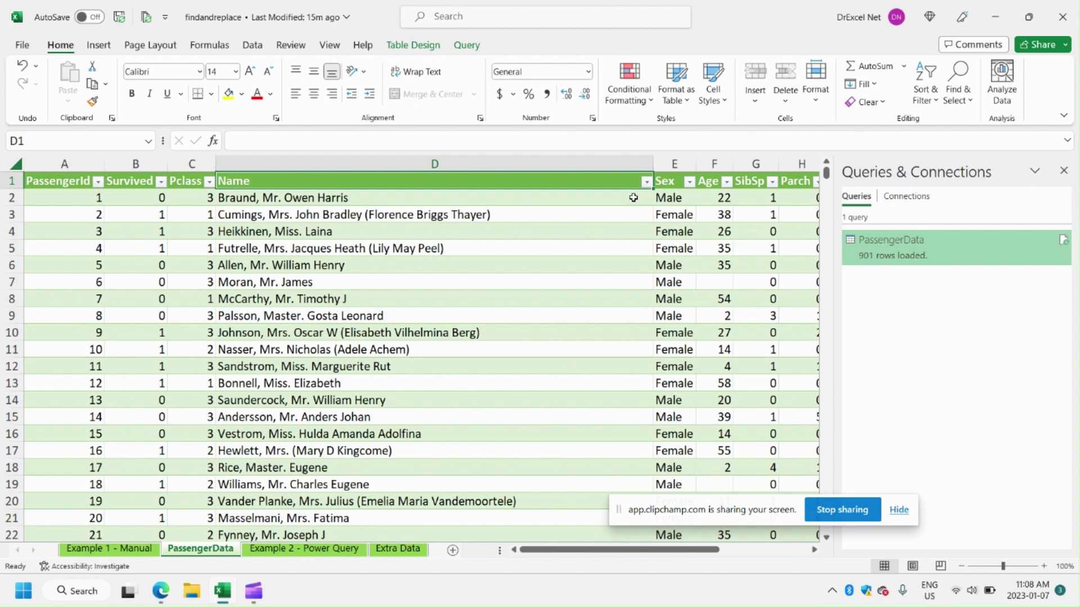
Step: Check the extra source rows 893–902, then refresh the PassengerData table
{"action": "left_click", "coordinate": [304, 549]}
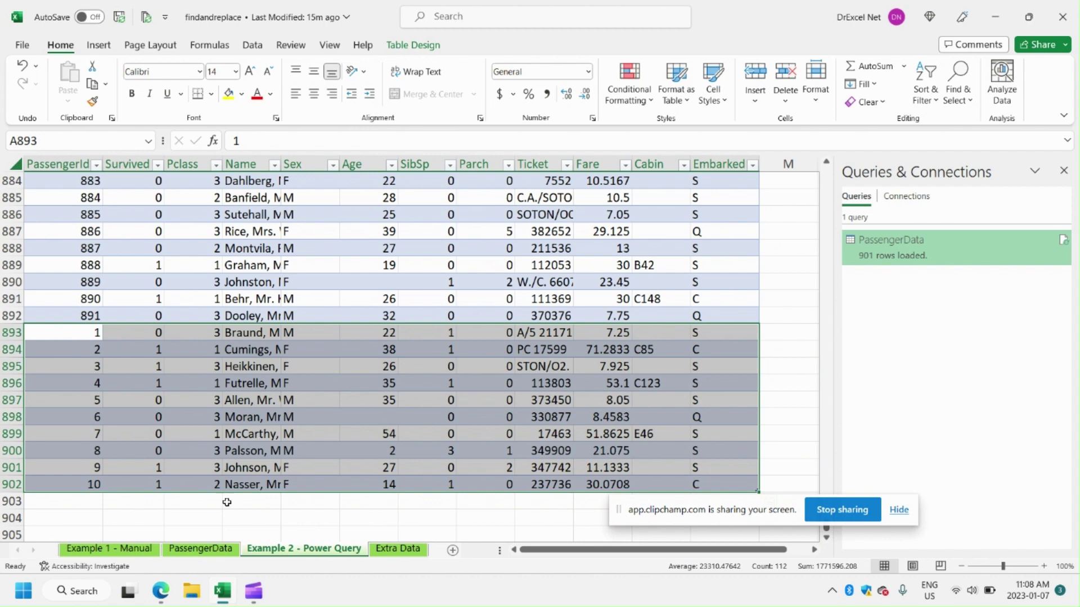
{"action": "left_click", "coordinate": [208, 550]}
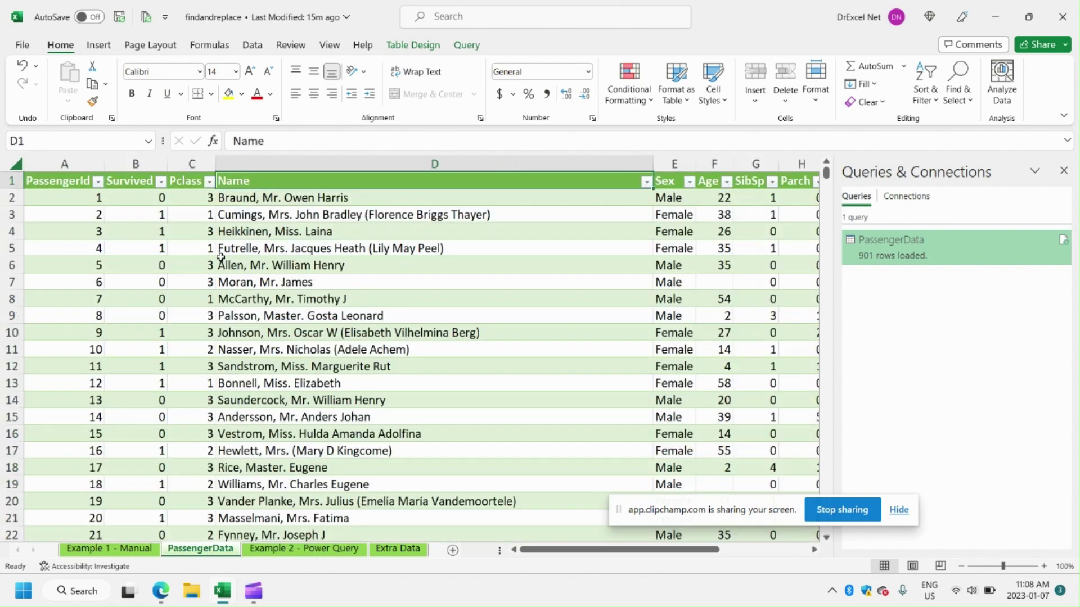
{"action": "right_click", "coordinate": [386, 181]}
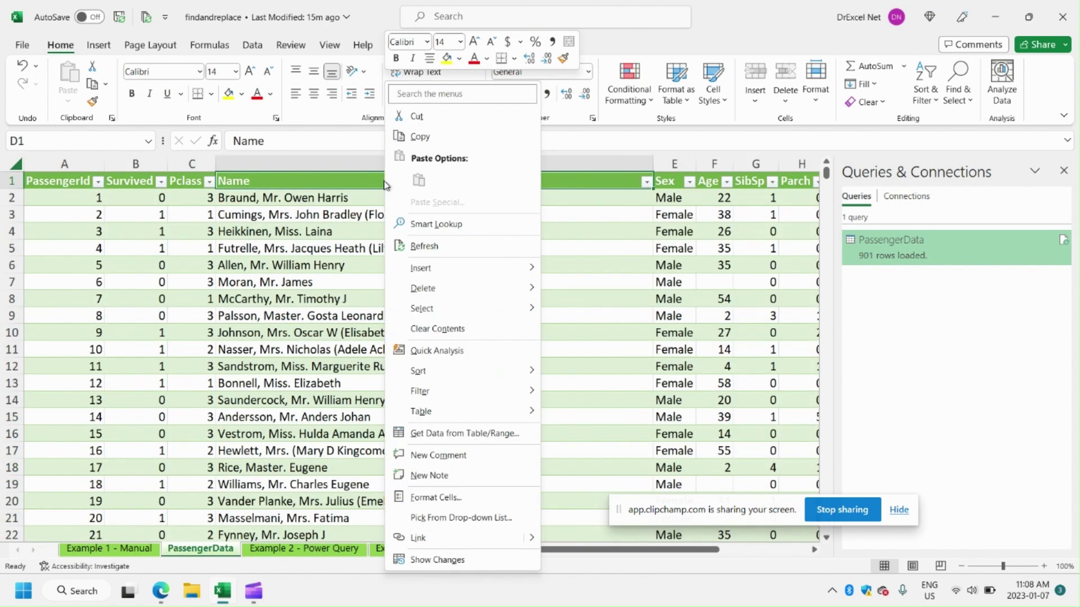
{"action": "left_click", "coordinate": [453, 248]}
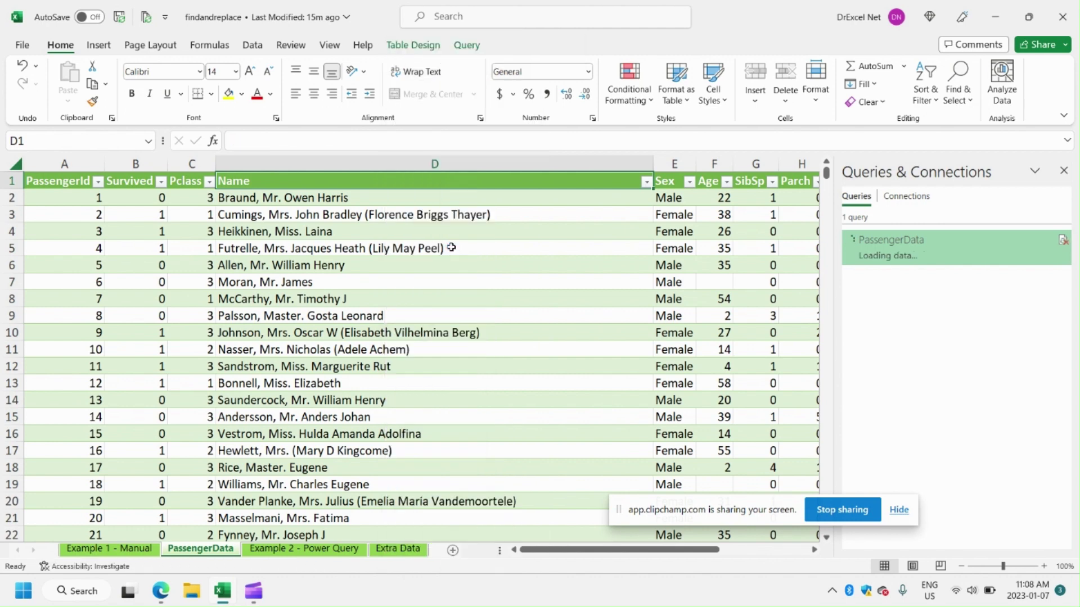